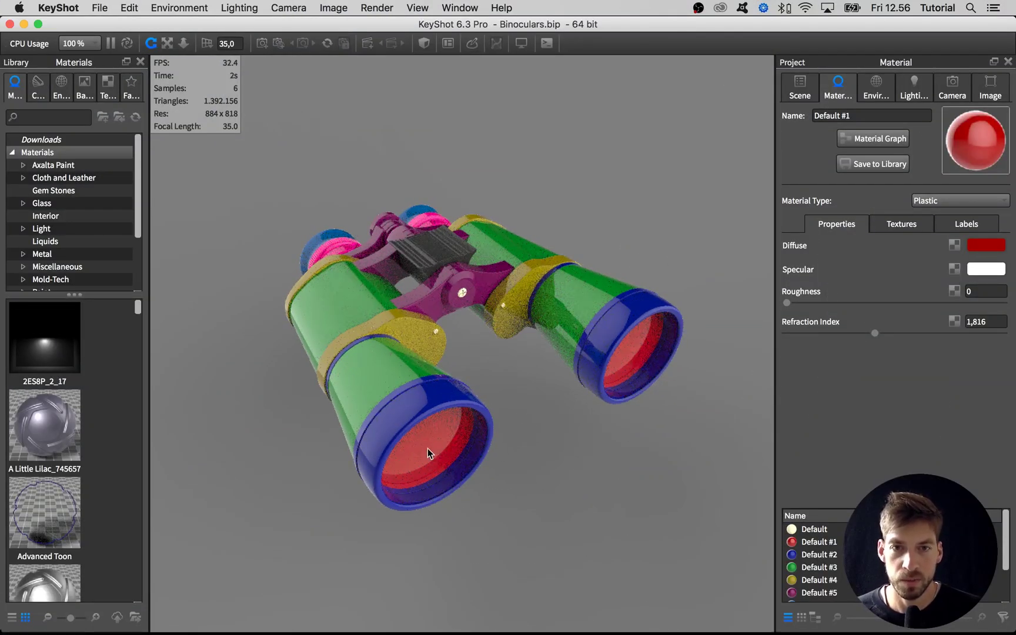
Step: Orbit the binoculars to front and three-quarter views, then bring up the Environment settings
left_click_drag(537, 464, 466, 401)
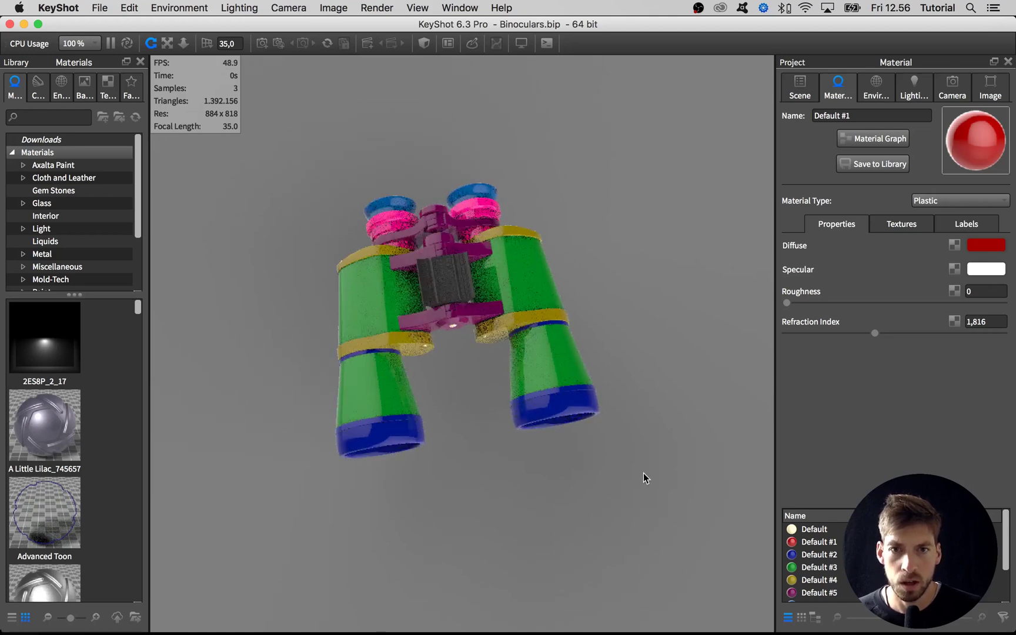
left_click_drag(390, 143, 606, 479)
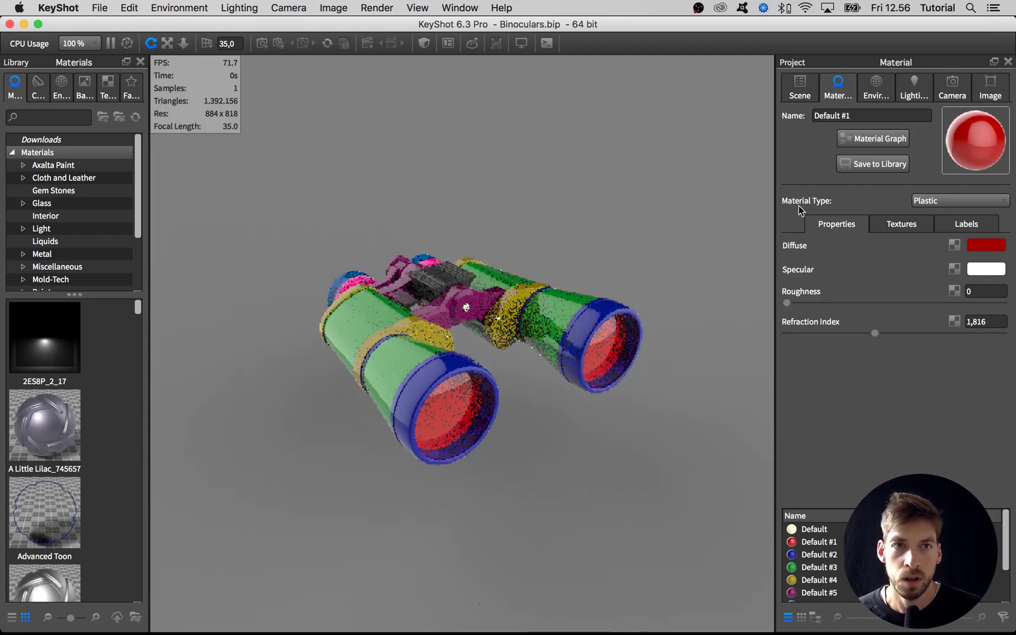
left_click(876, 100)
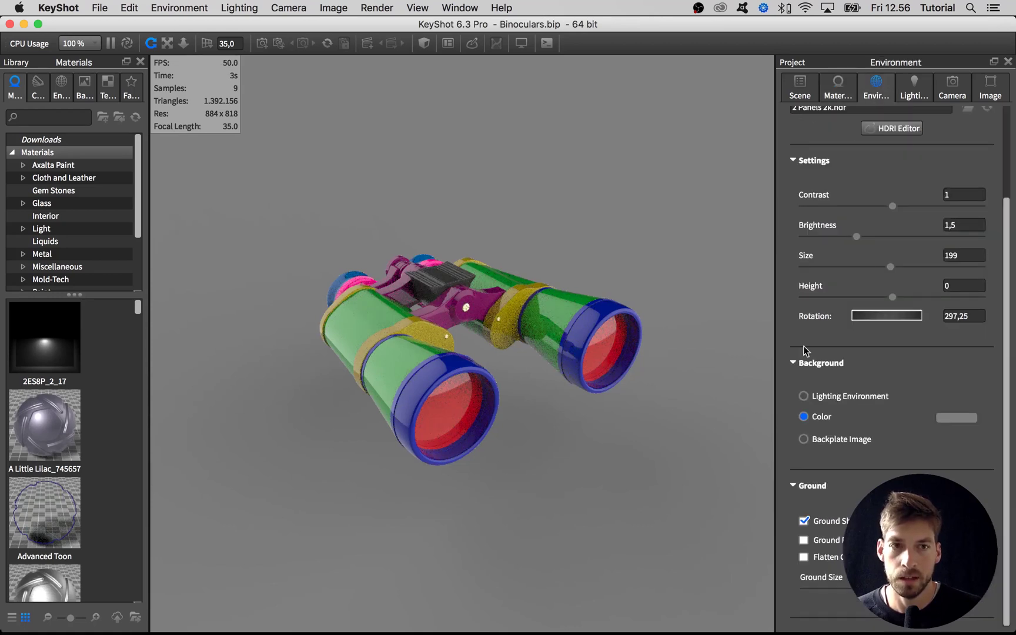
Step: Try the ground shadow on, then switch it back off
left_click(822, 522)
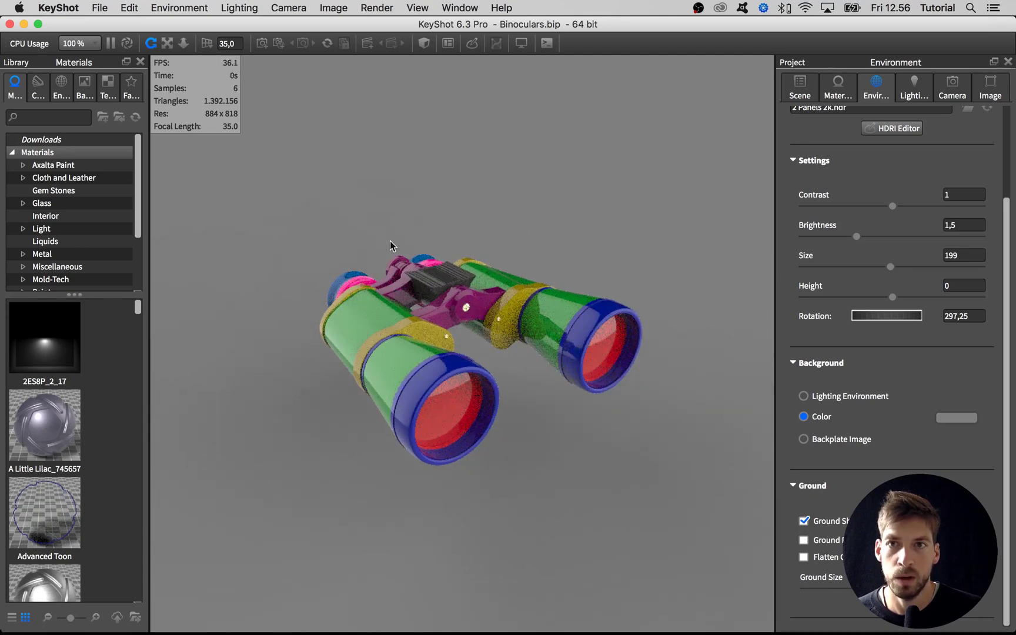
scroll(393, 246, "up", 2)
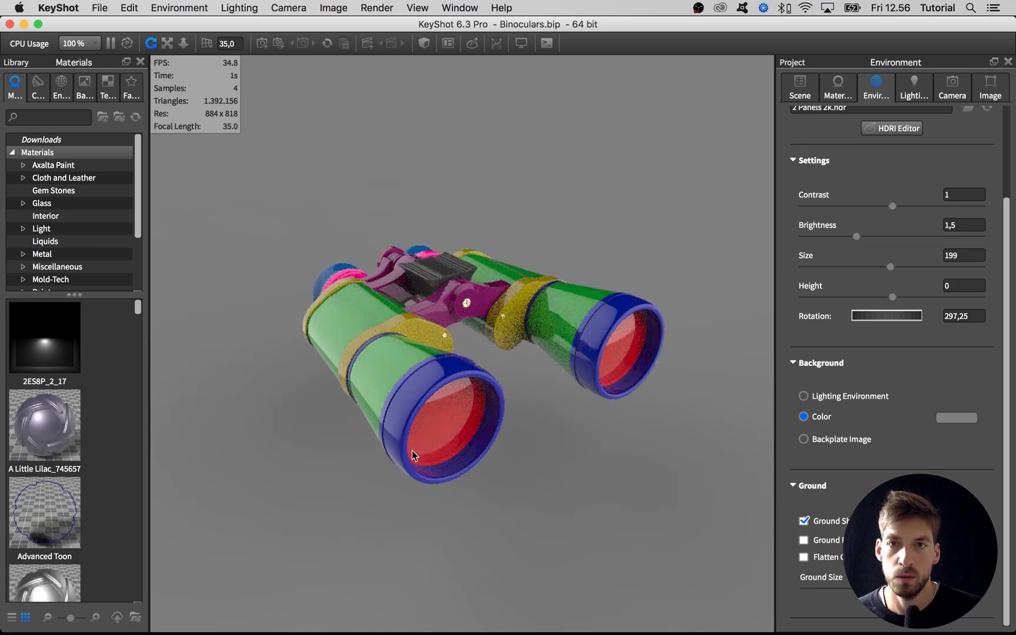
left_click(815, 524)
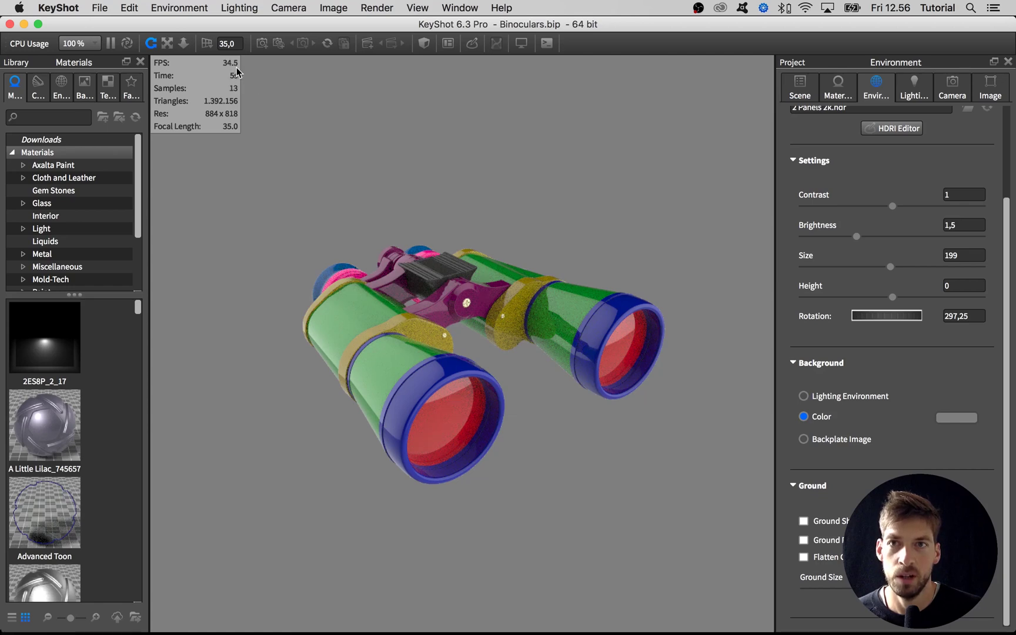
Step: Tilt the binoculars and load the red lens material Default #1 for editing
mouse_move(429, 170)
left_mouse_down()
mouse_move(429, 195)
mouse_move(538, 169)
mouse_move(418, 185)
left_mouse_up()
left_click_drag(358, 168, 363, 164)
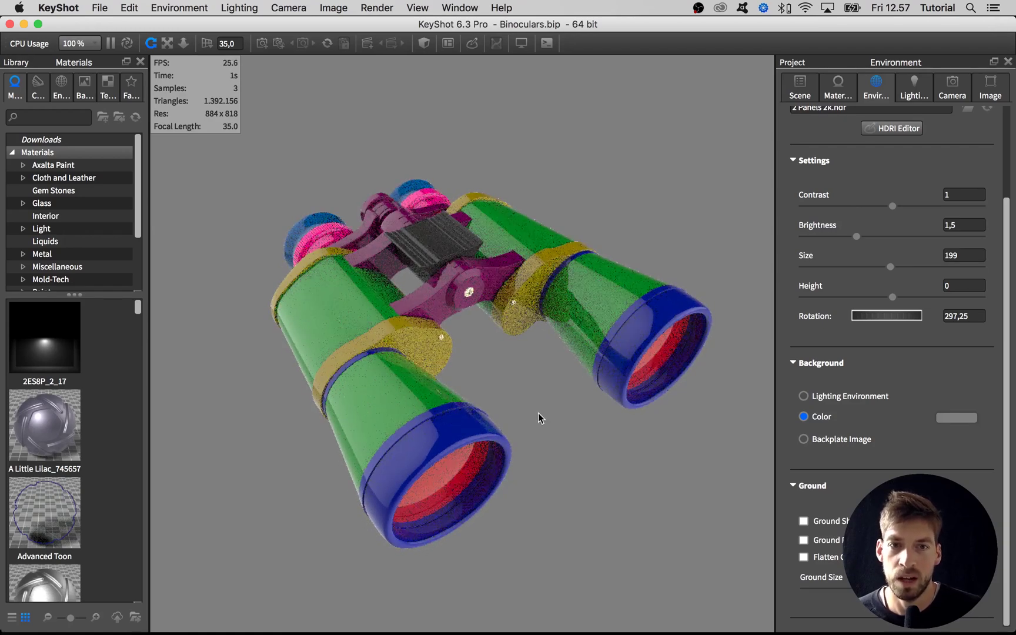
scroll(538, 413, "up", 2)
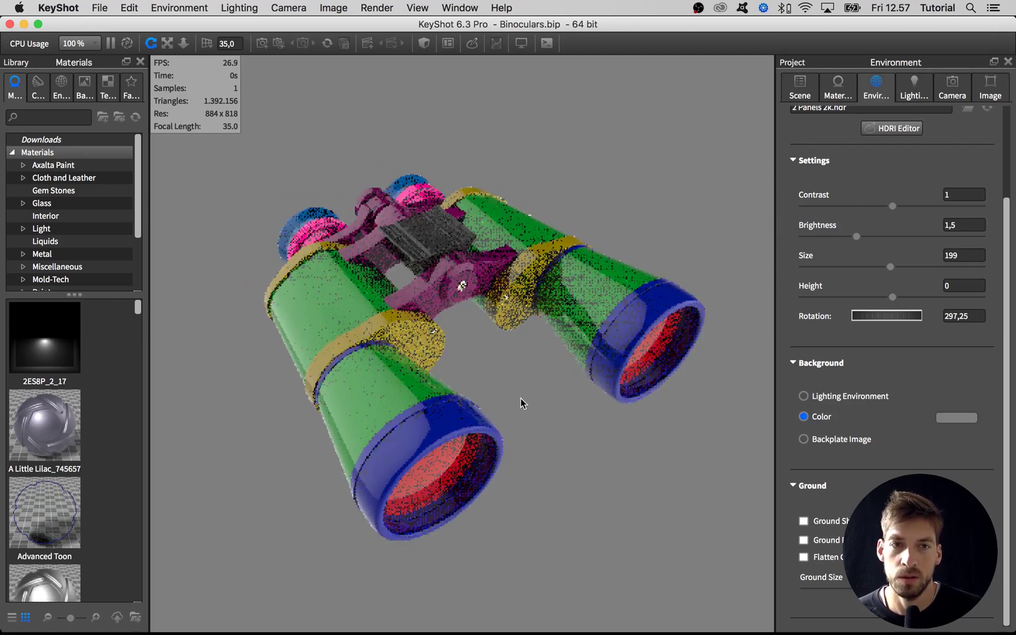
scroll(521, 399, "down", 2)
left_click_drag(514, 394, 510, 384)
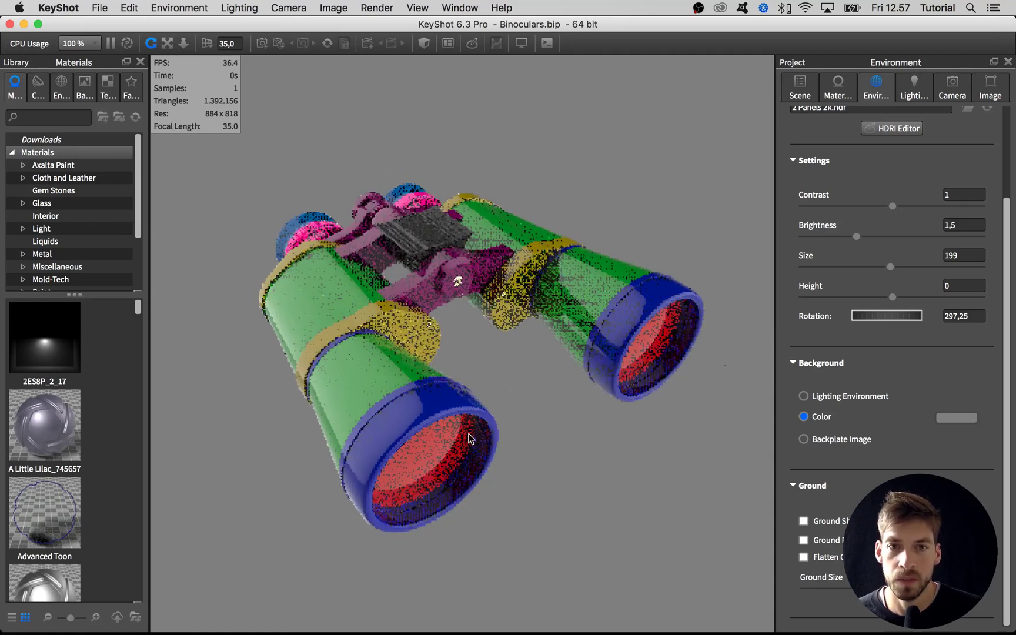
double_click(424, 461)
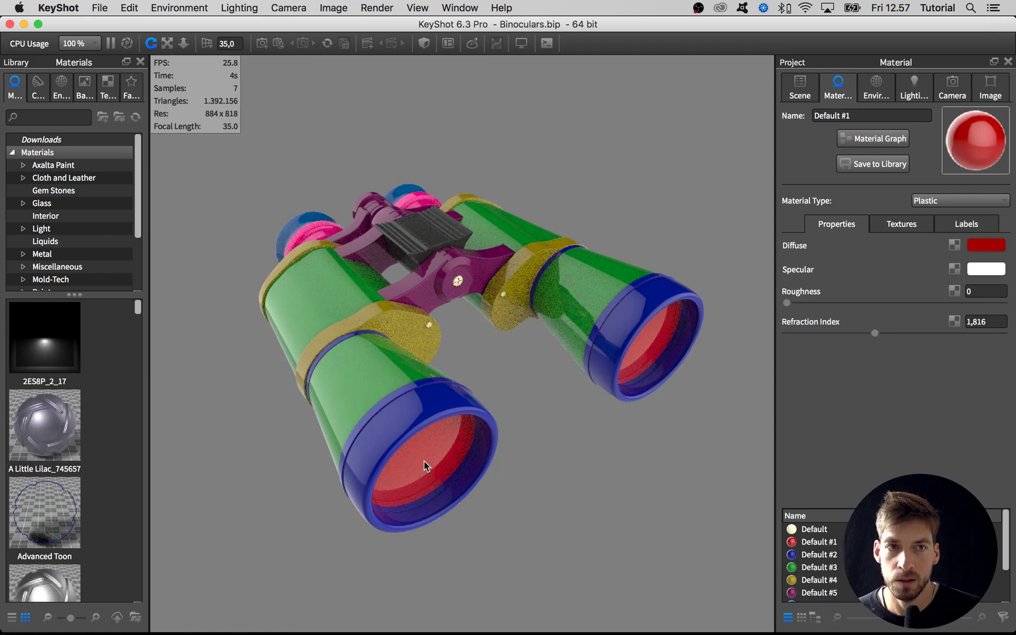
Step: Make the lens material Glass (Solid) with a dark grey colour
left_click(940, 200)
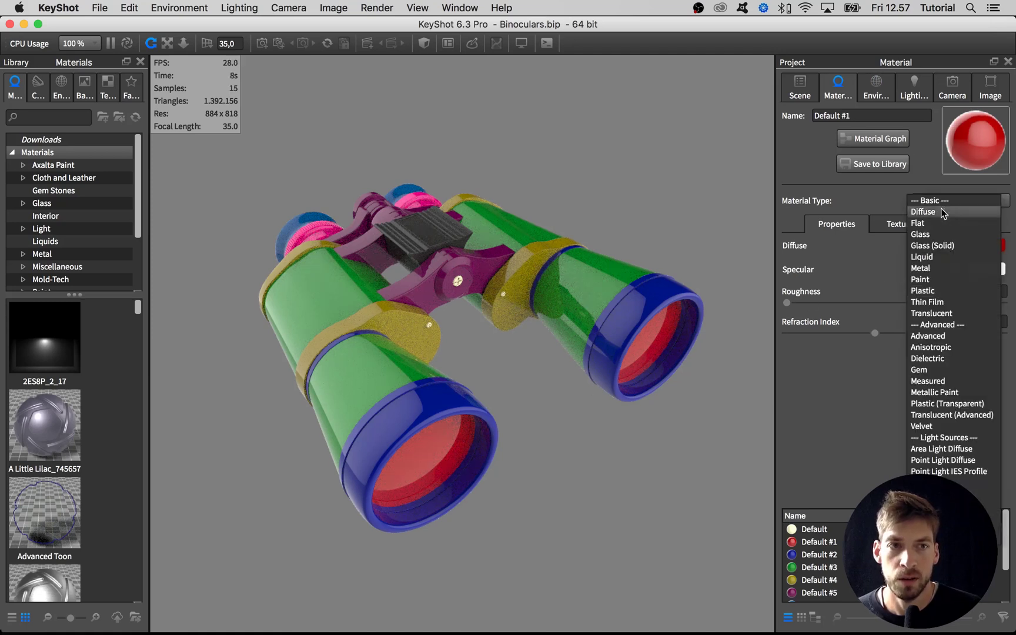
left_click(941, 246)
scroll(563, 437, "up", 5)
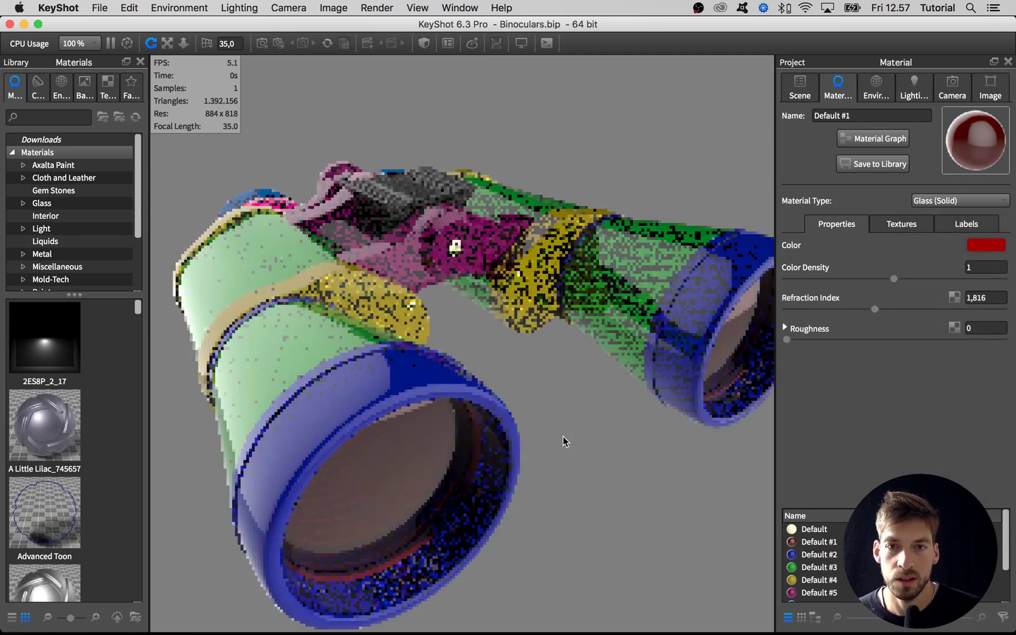
scroll(588, 437, "down", 3)
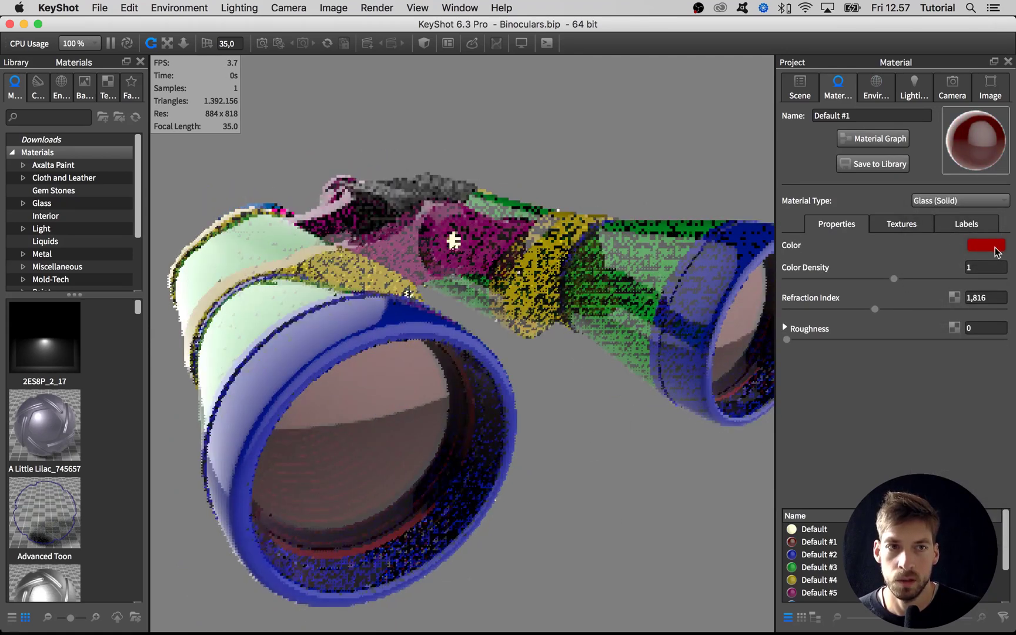
left_click(986, 245)
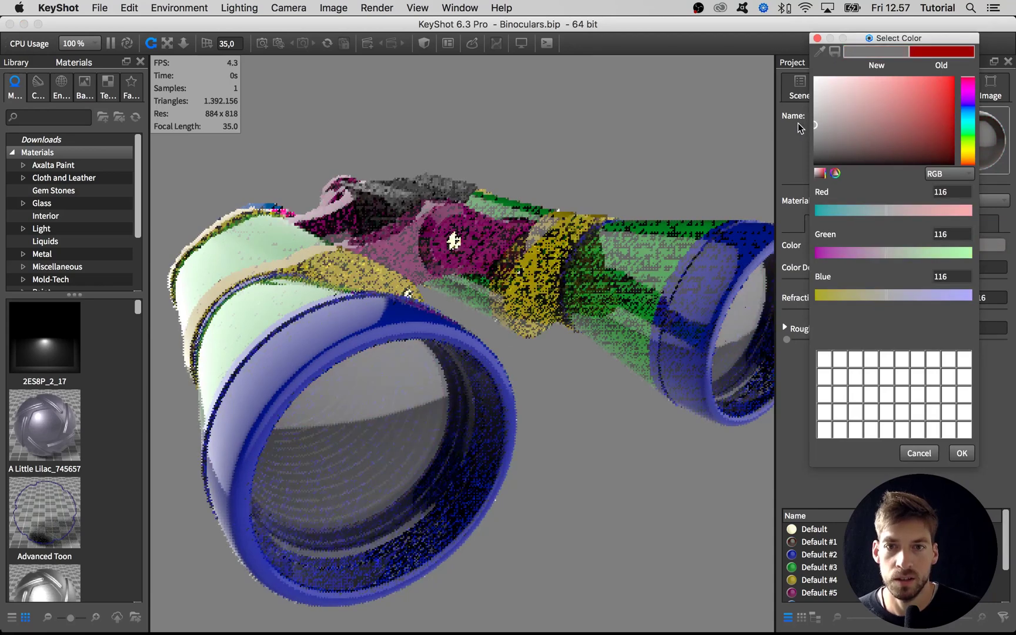
left_click_drag(837, 131, 800, 152)
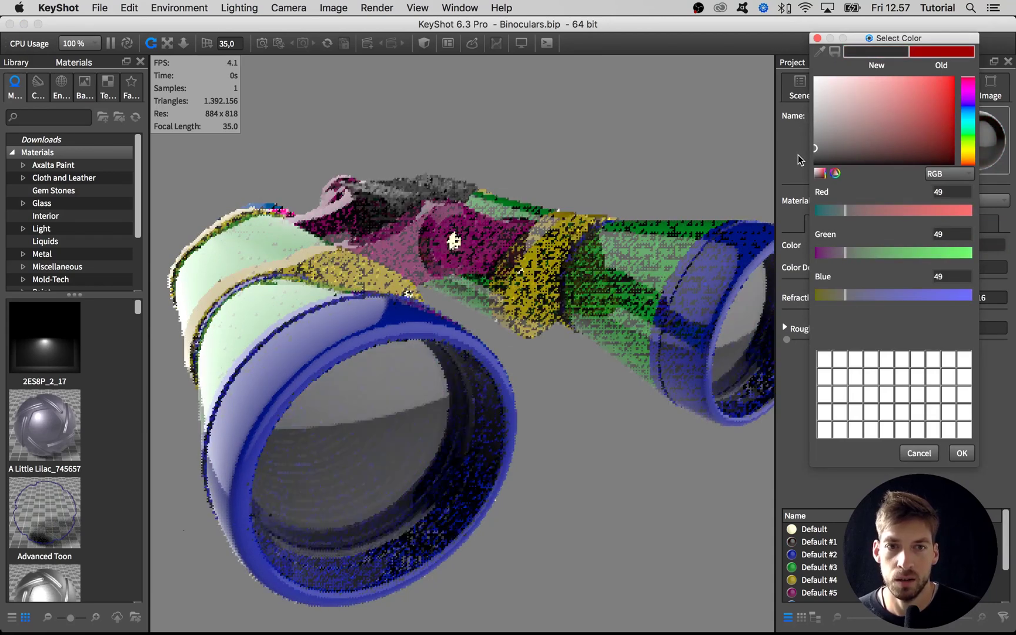
left_click(962, 454)
Step: Switch the lens material type to Thin Film
scroll(579, 451, "down", 3)
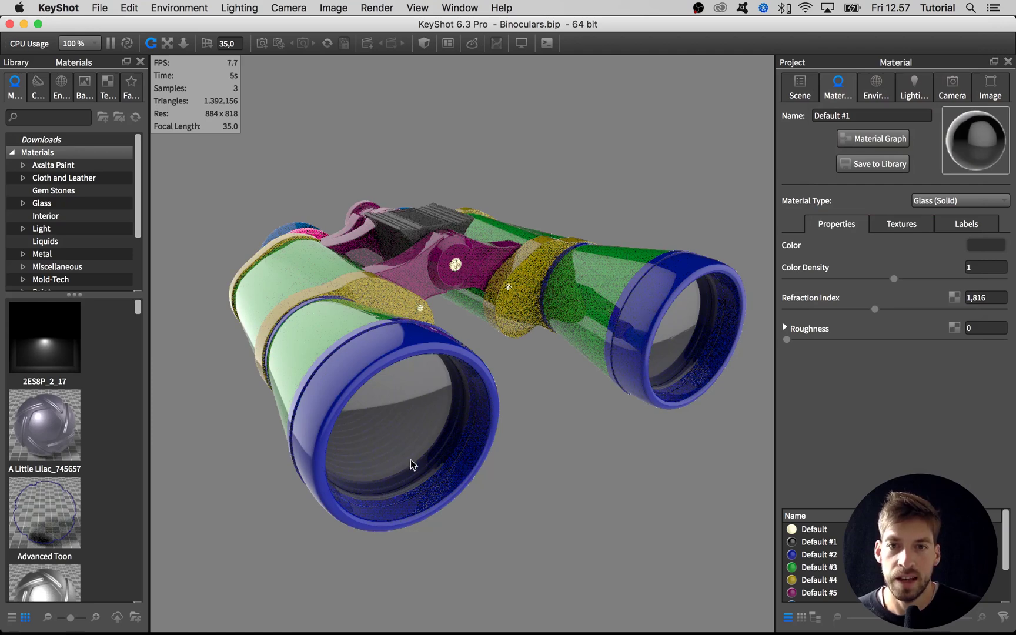
left_click(935, 203)
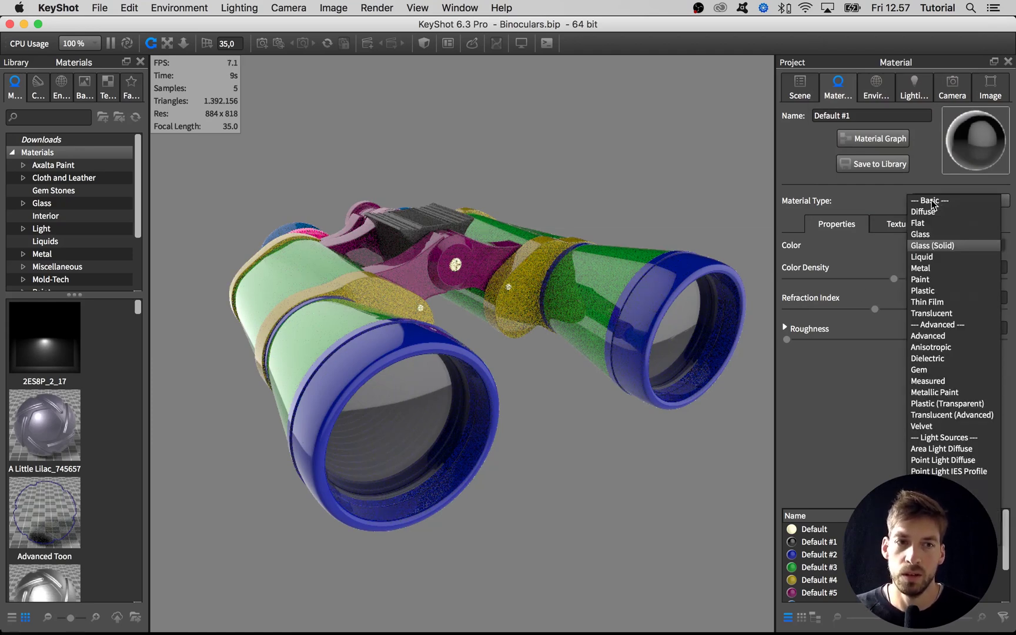
left_click(942, 302)
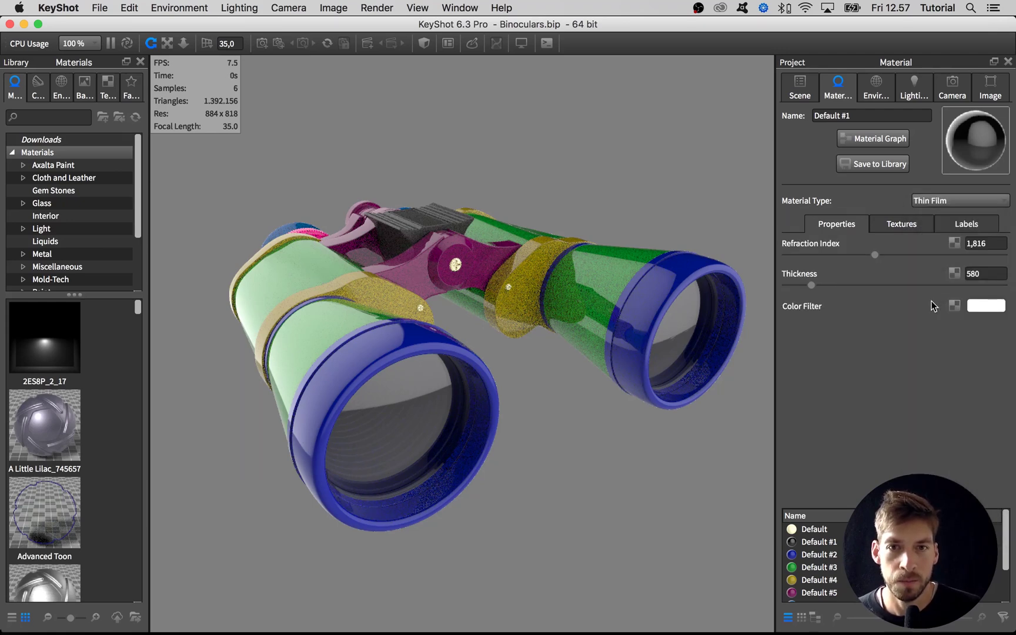
Step: Adjust the Thin Film refraction index and reduce the film thickness from 580 to 204,61
left_click_drag(632, 443, 374, 383)
left_click_drag(480, 443, 325, 365)
left_click_drag(395, 457, 435, 384)
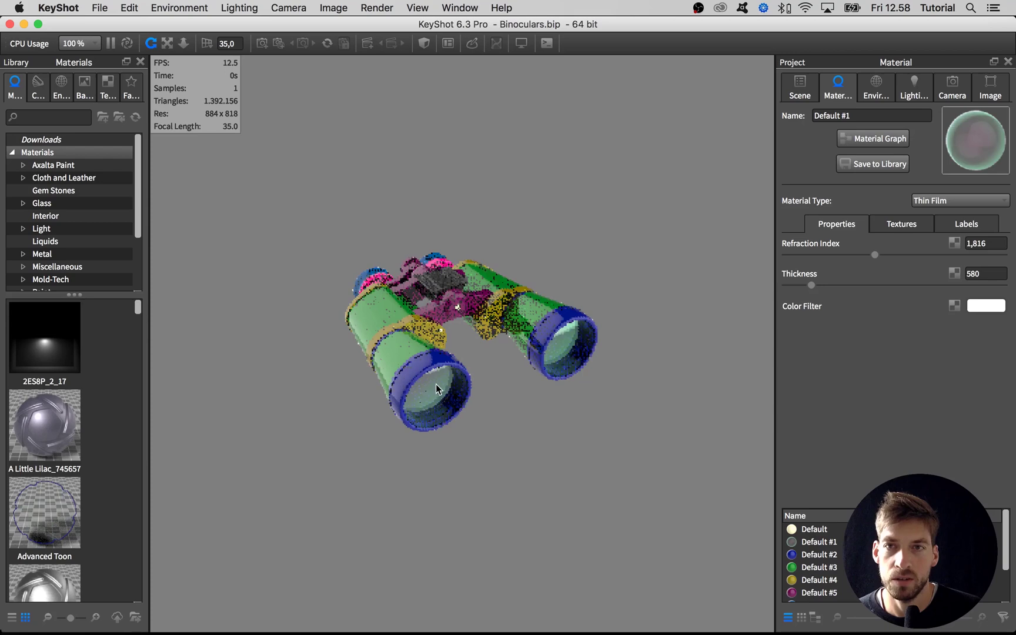
scroll(471, 361, "up", 3)
scroll(471, 361, "up", 2)
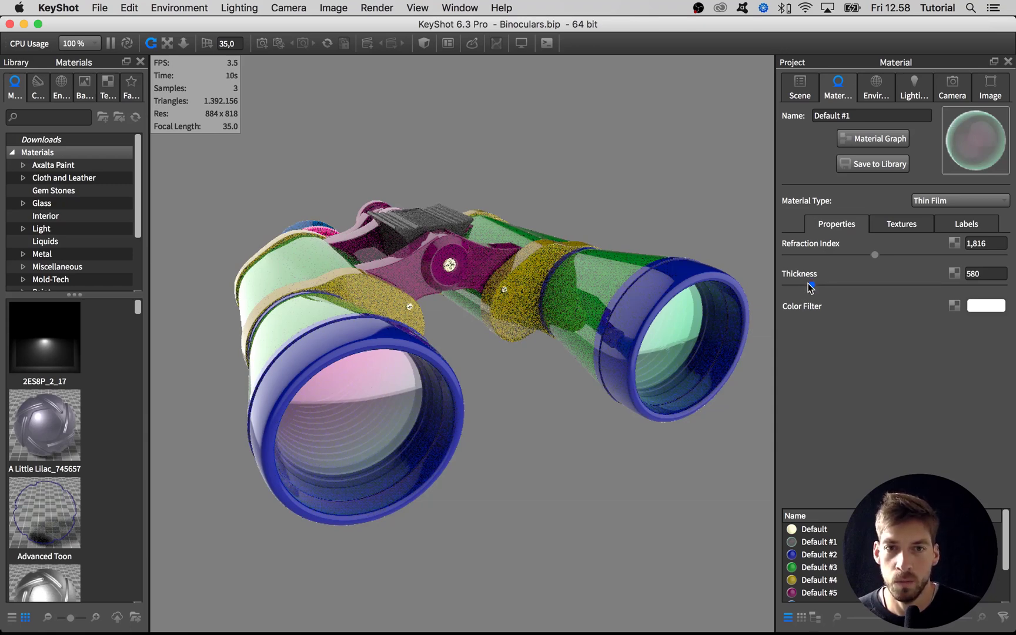
mouse_move(851, 254)
left_mouse_down()
mouse_move(829, 254)
mouse_move(851, 254)
left_mouse_up()
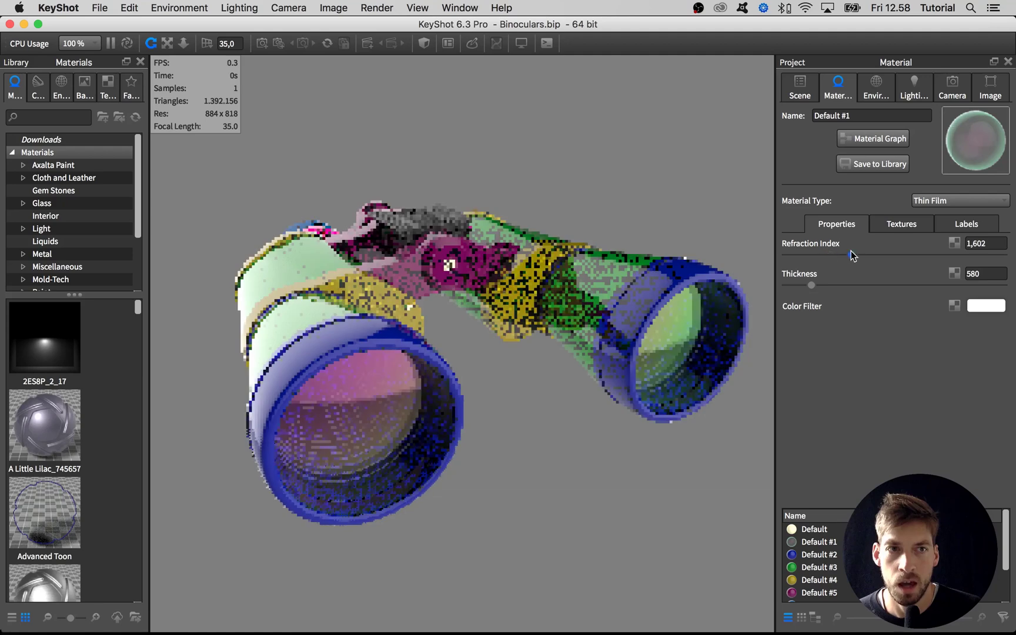
left_click(862, 254)
left_click_drag(813, 285, 795, 285)
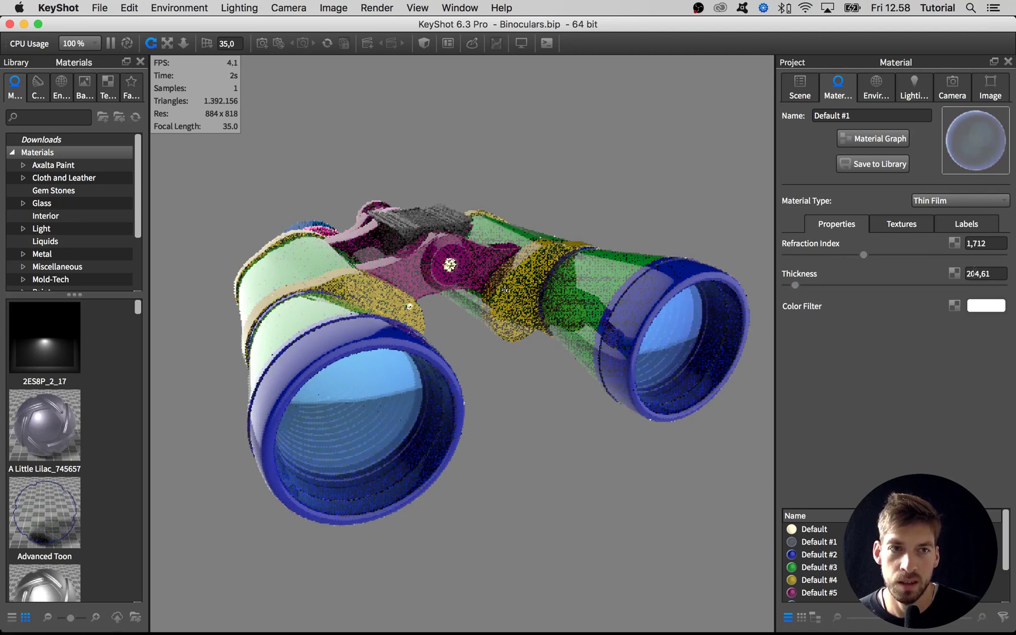
Step: Raise the refraction index to 1,764 and load the blue rim Paint material Default #2
left_click_drag(591, 477, 531, 479)
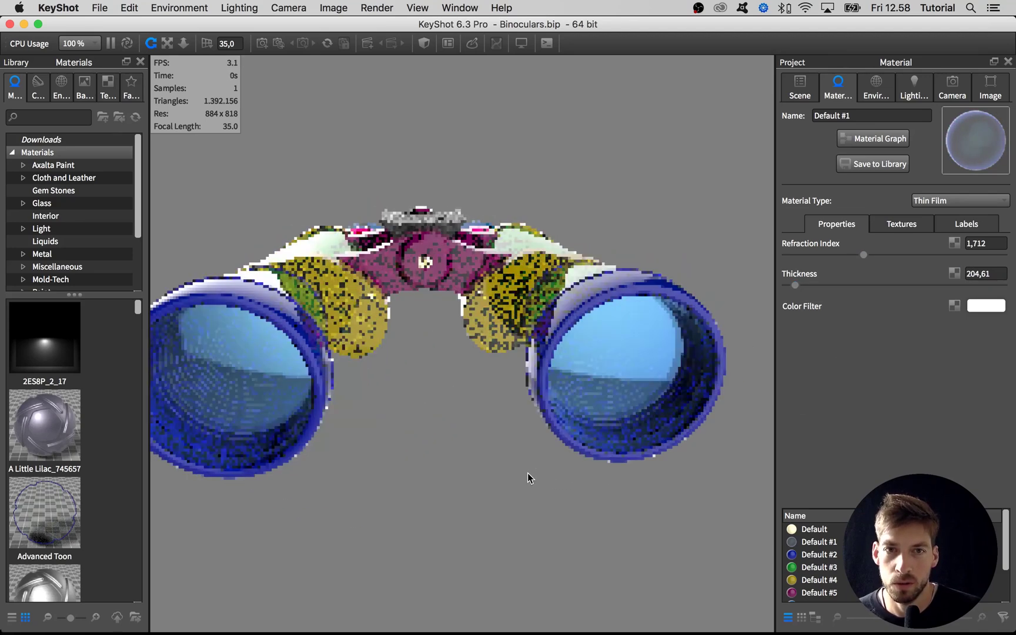
mouse_move(864, 256)
left_mouse_down()
mouse_move(879, 254)
mouse_move(870, 254)
left_mouse_up()
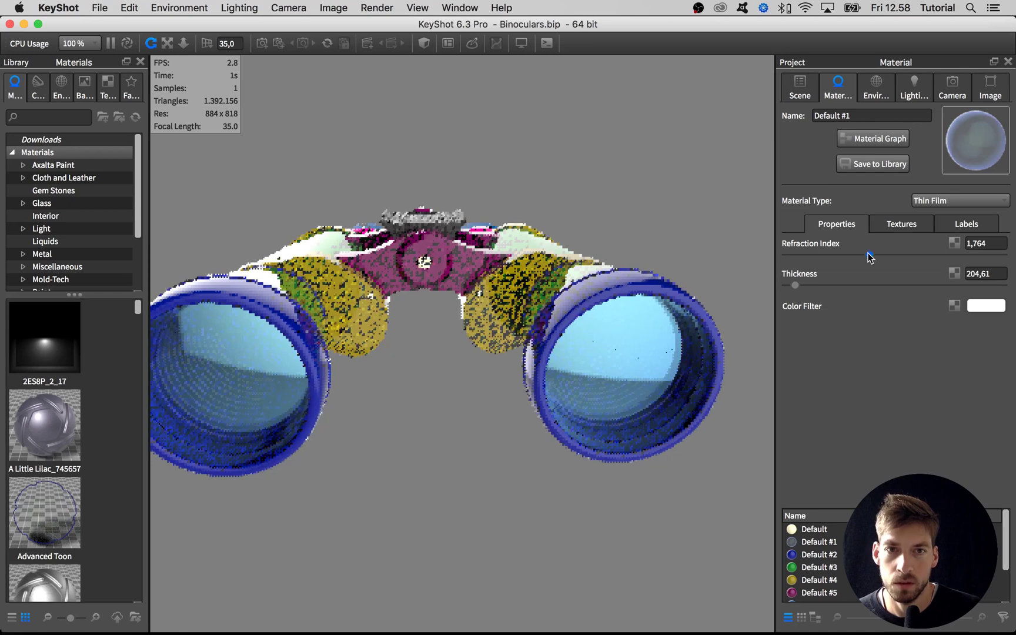
mouse_move(672, 238)
left_mouse_down()
mouse_move(685, 238)
mouse_move(661, 227)
mouse_move(675, 233)
mouse_move(648, 259)
left_mouse_up()
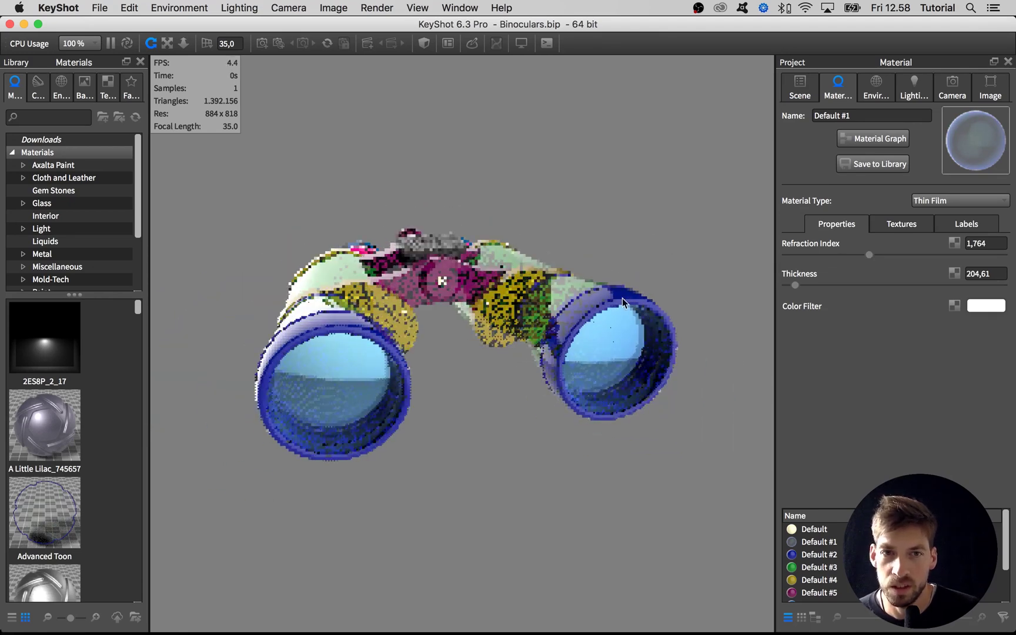
double_click(613, 298)
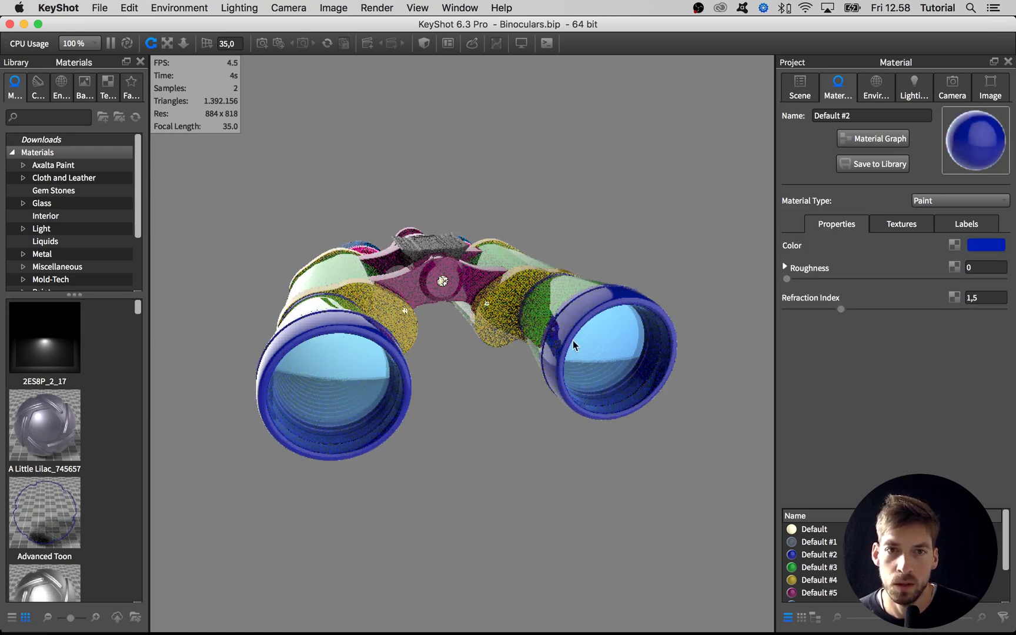
Step: Change the rim material Default #2 colour from blue to black
left_click(986, 246)
left_click_drag(866, 136, 869, 166)
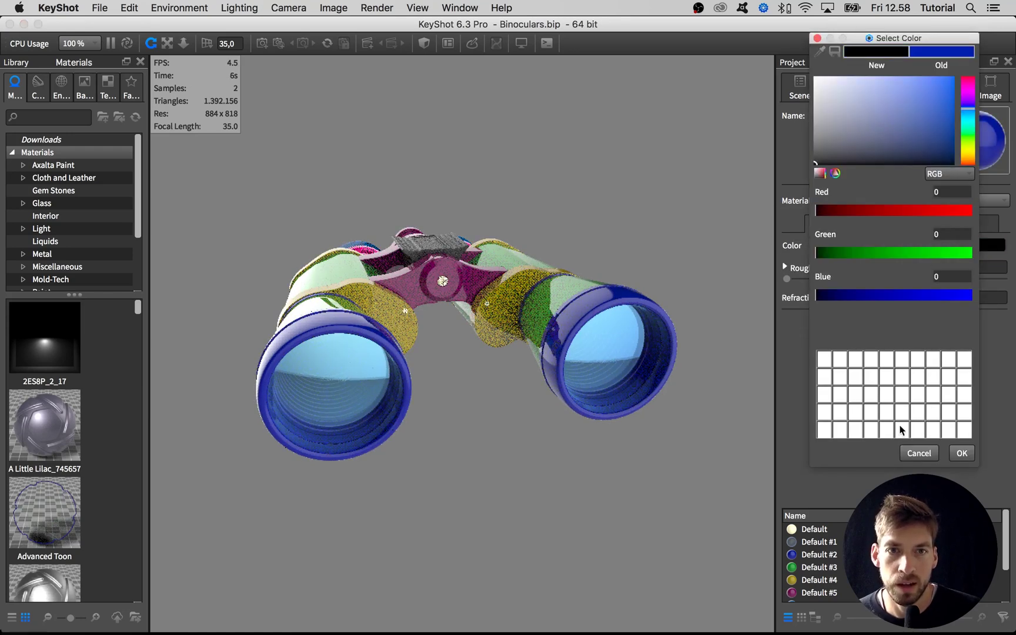
left_click(963, 453)
Step: Reload the Thin Film lens material Default #1 and view the binoculars from the front
left_click_drag(592, 460, 598, 320)
double_click(641, 322)
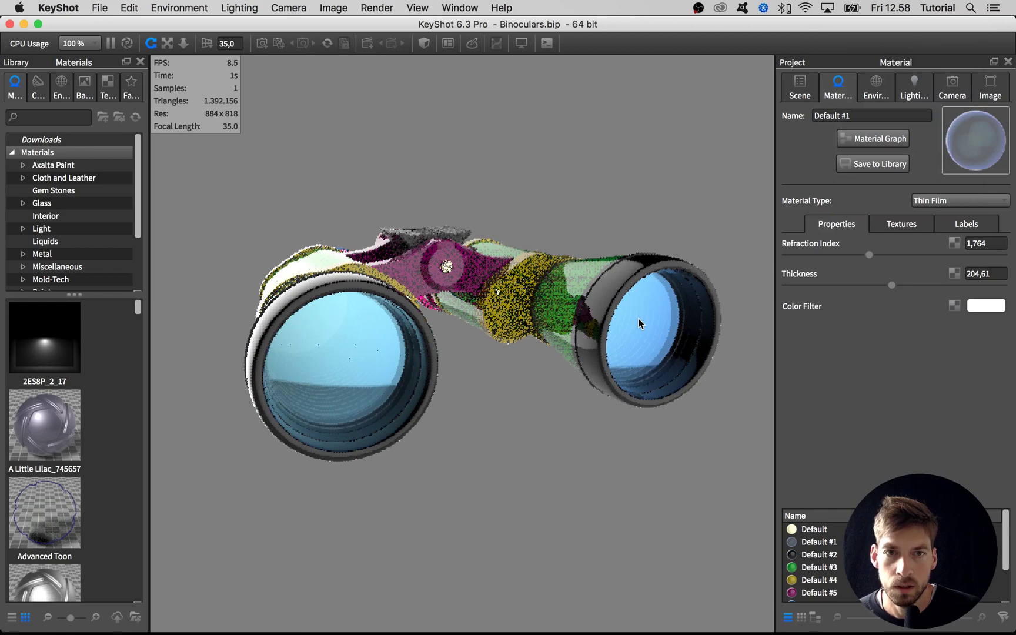
left_click_drag(606, 370, 575, 404)
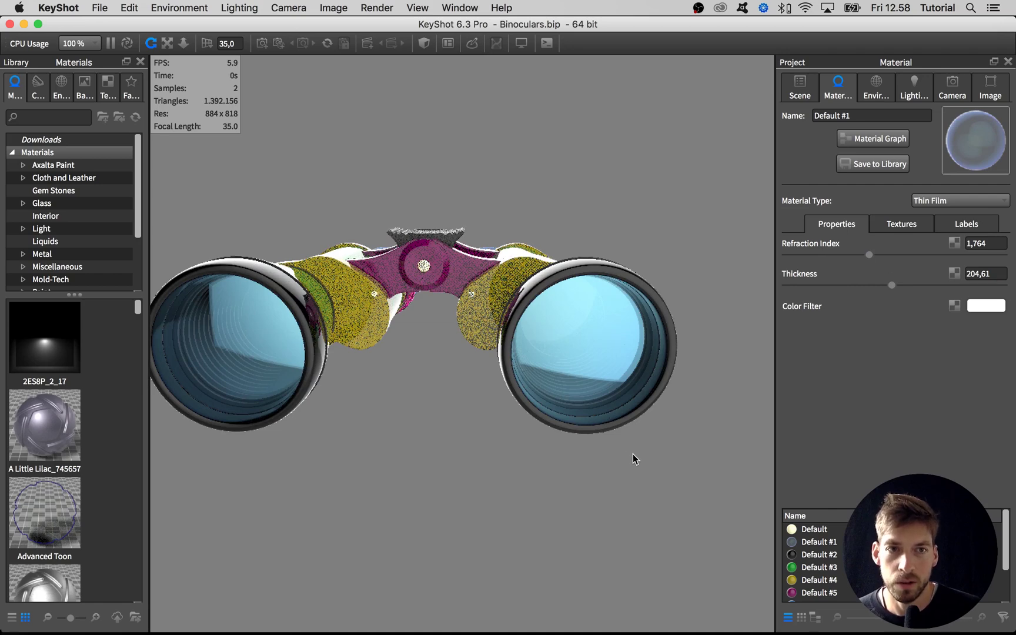
left_click(972, 305)
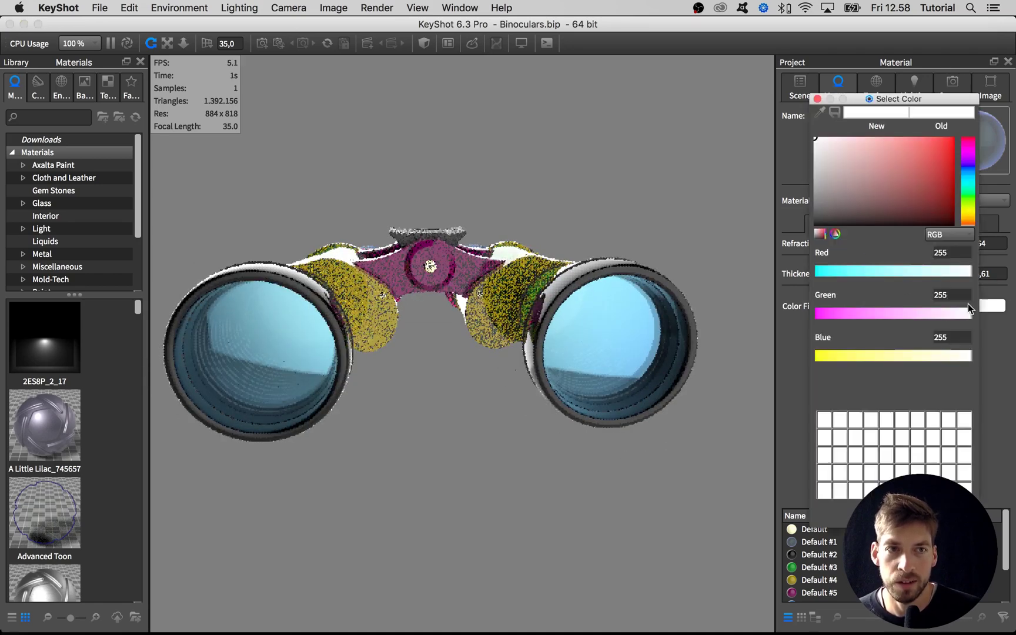
left_click(953, 170)
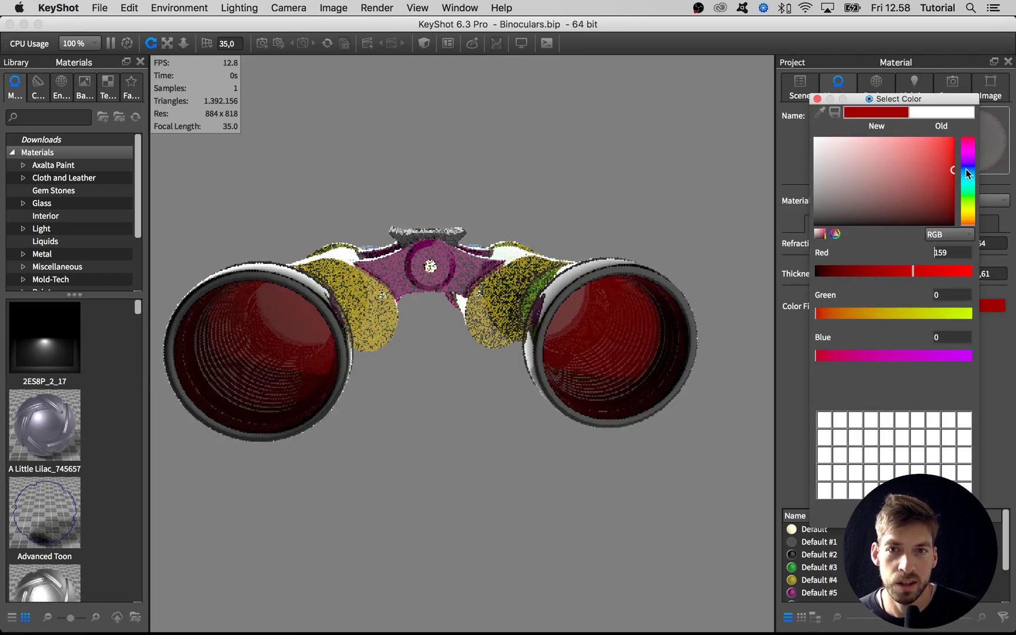
mouse_move(947, 169)
left_mouse_down()
mouse_move(973, 149)
mouse_move(970, 170)
left_mouse_up()
left_click(967, 177)
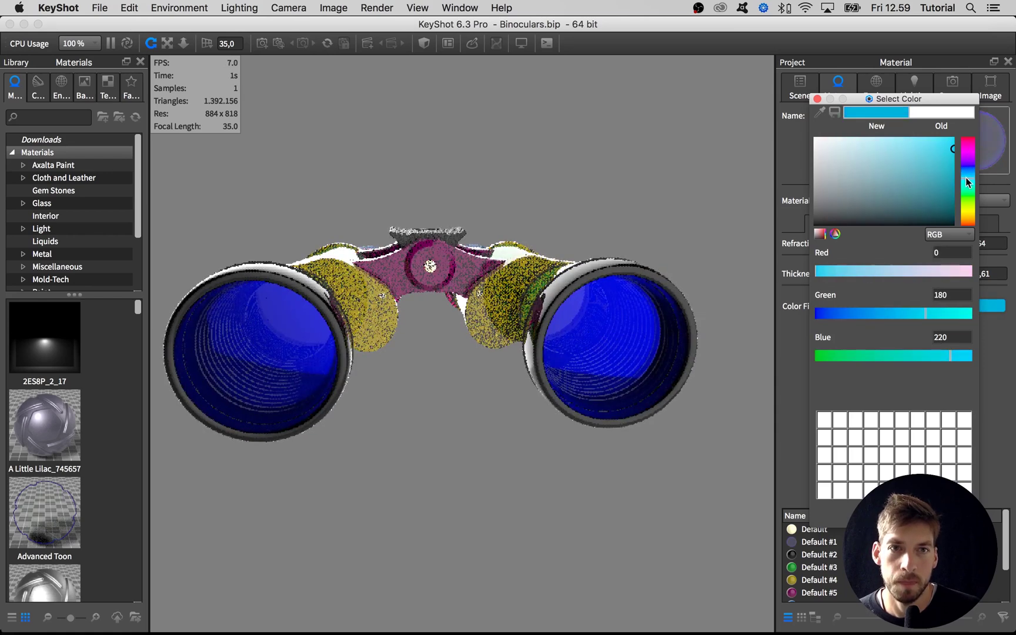
left_click(962, 207)
left_click(632, 456)
left_click_drag(632, 456, 502, 398)
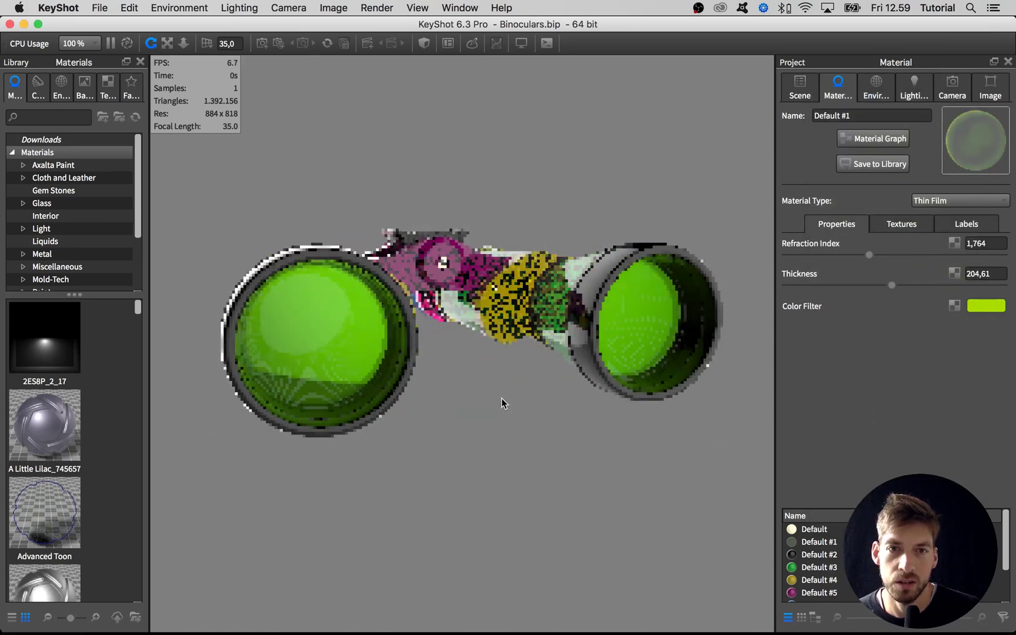
left_click(971, 305)
left_click_drag(880, 217, 816, 139)
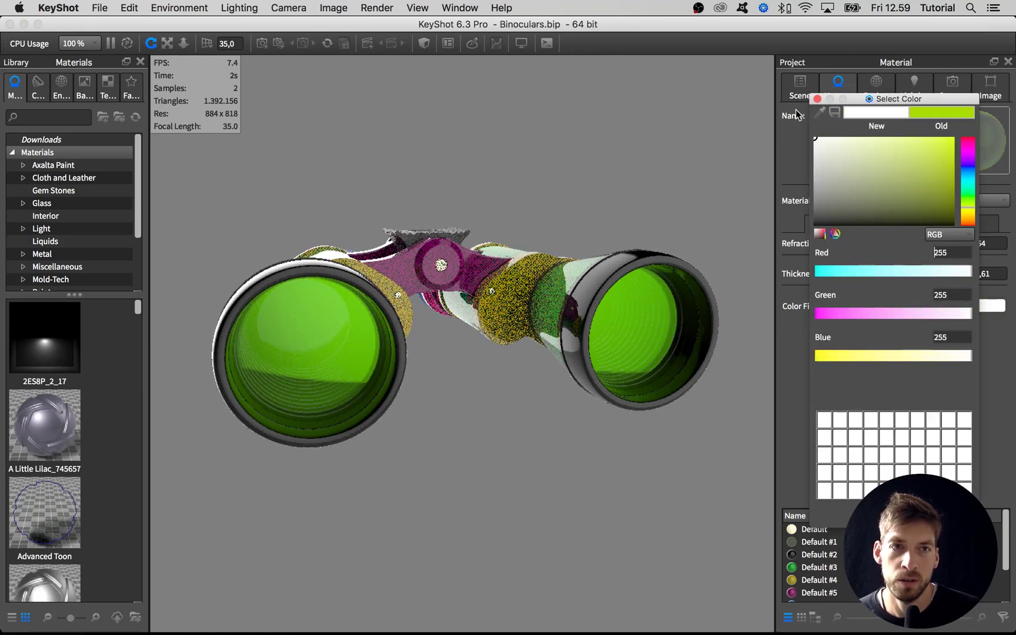
key("Return")
left_click_drag(601, 506, 409, 408)
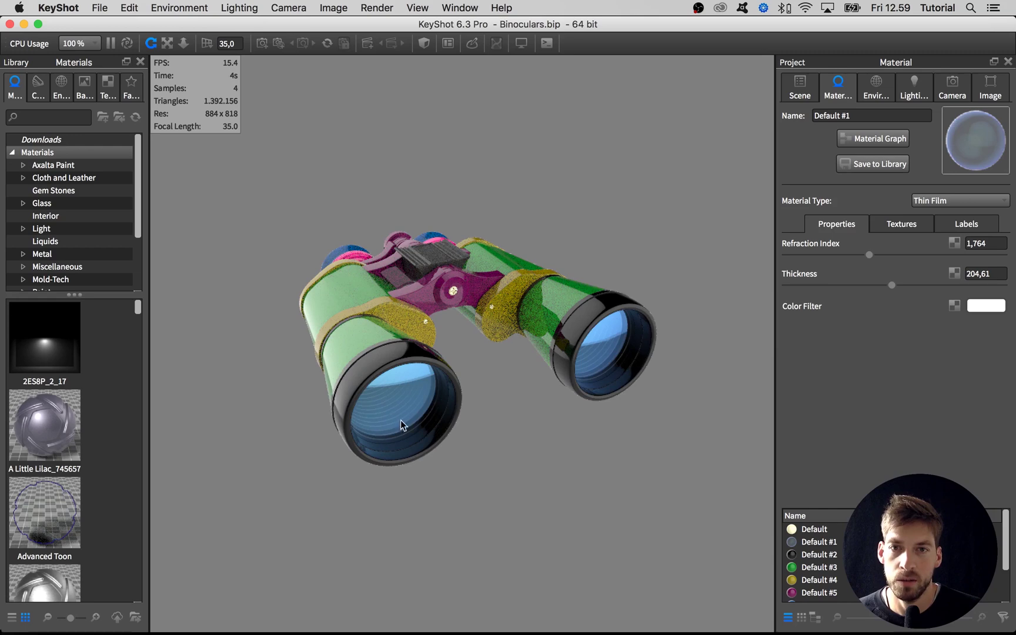
left_click_drag(327, 396, 452, 378)
scroll(451, 378, "up", 3)
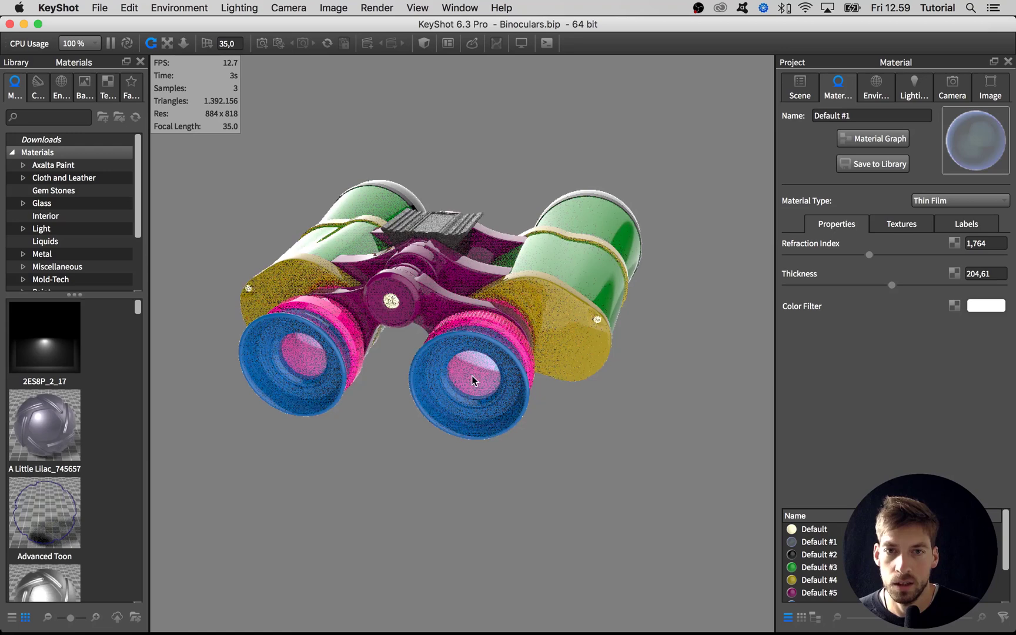
left_click_drag(585, 410, 514, 388)
scroll(537, 409, "up", 3)
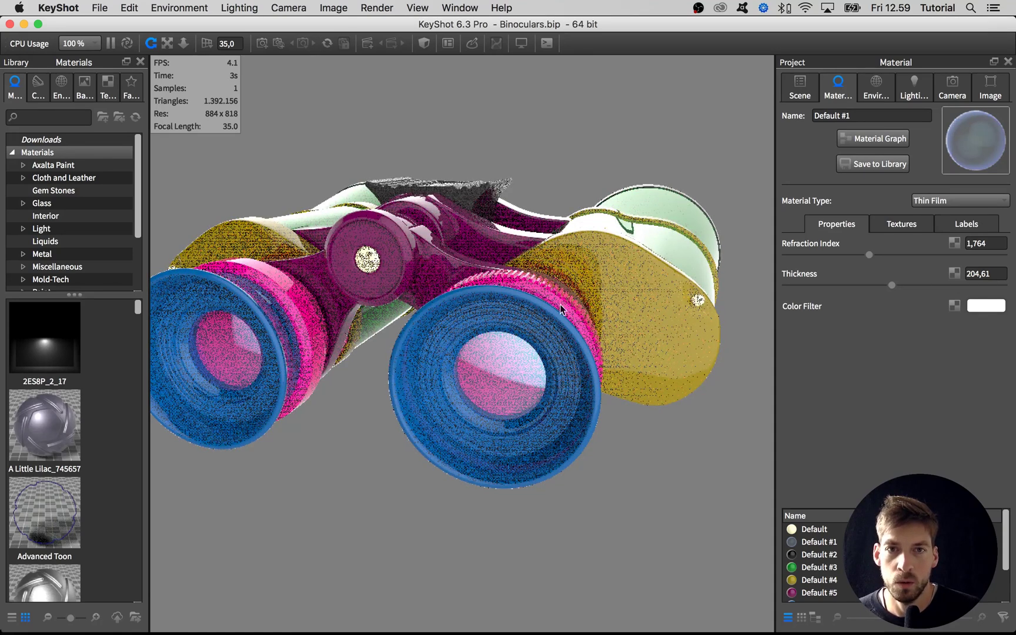
right_click(495, 371)
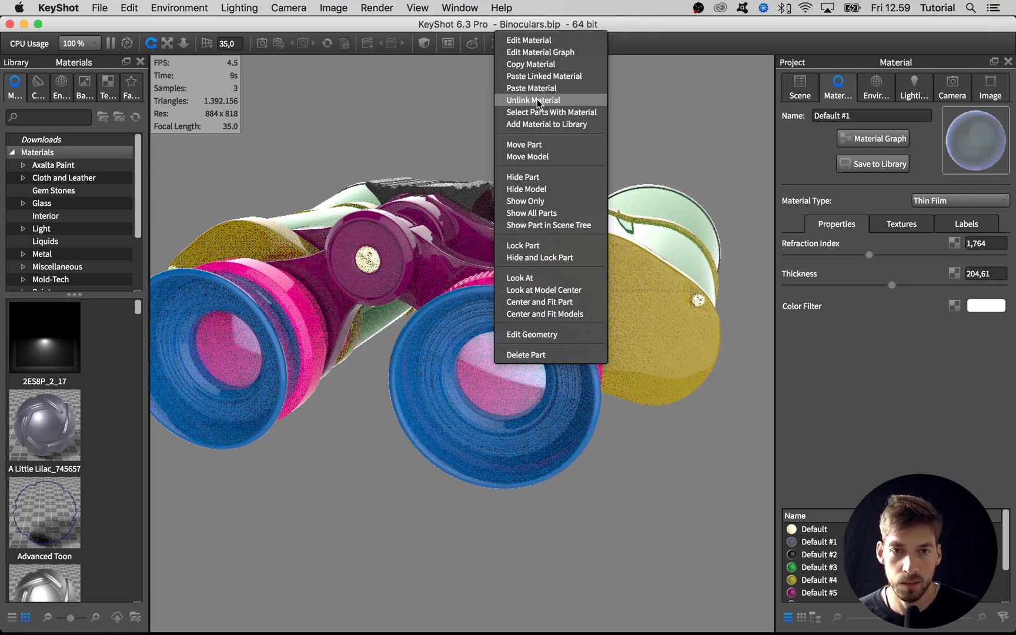
Step: Unlink the eyepiece lens material and make it Glass with refraction index 1,5
left_click(539, 101)
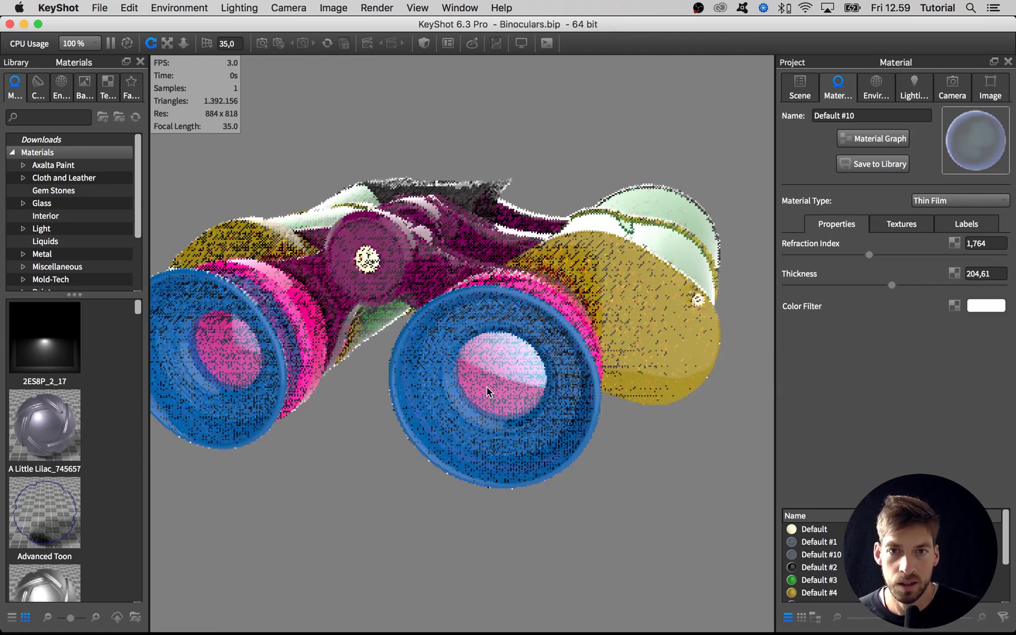
left_click(948, 202)
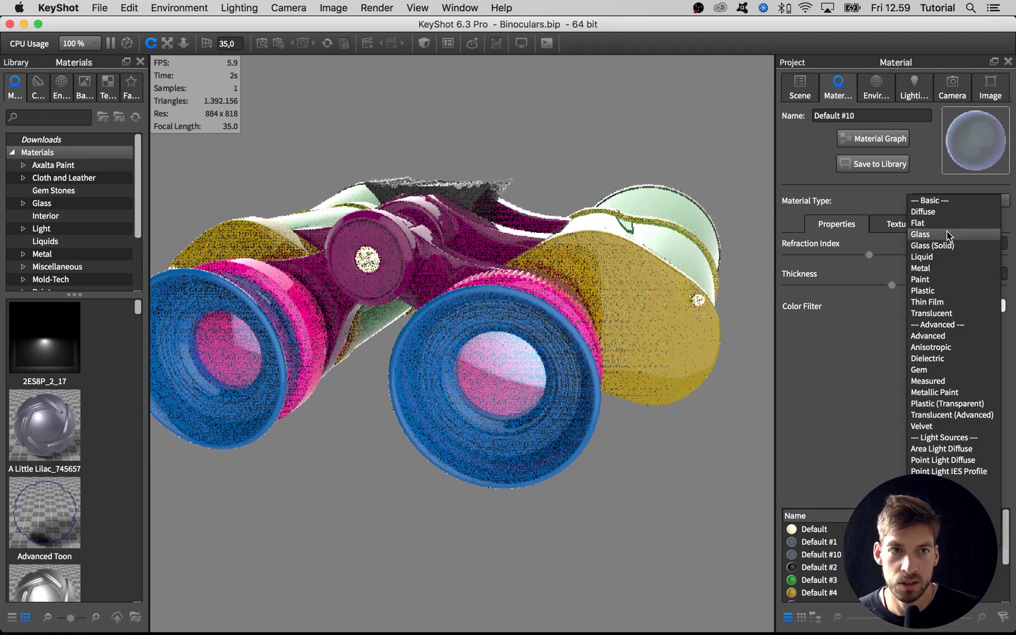
left_click(947, 233)
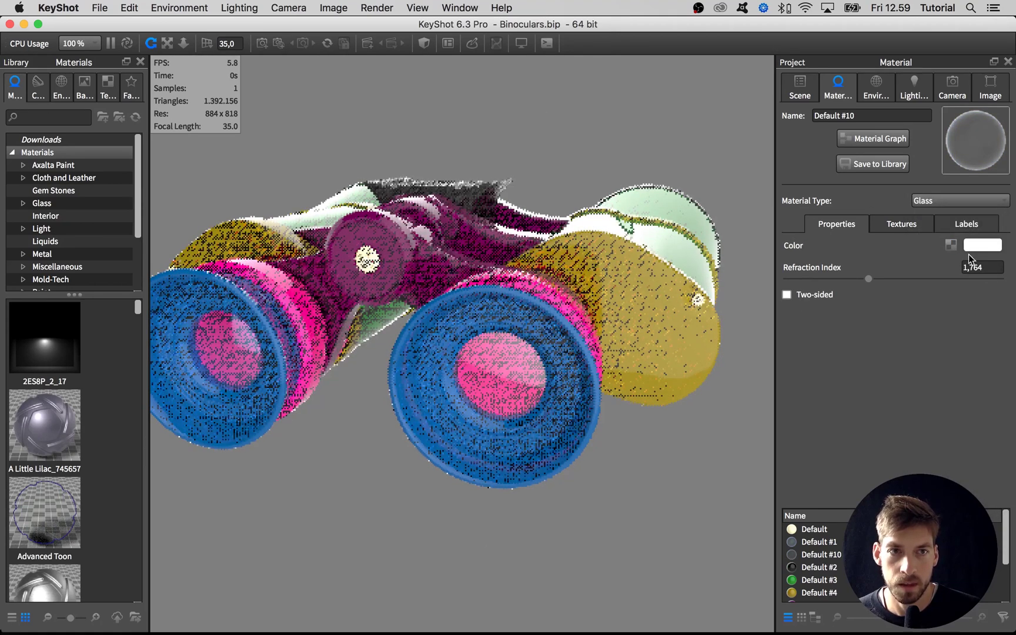
double_click(977, 269)
type("1,5")
key("Return")
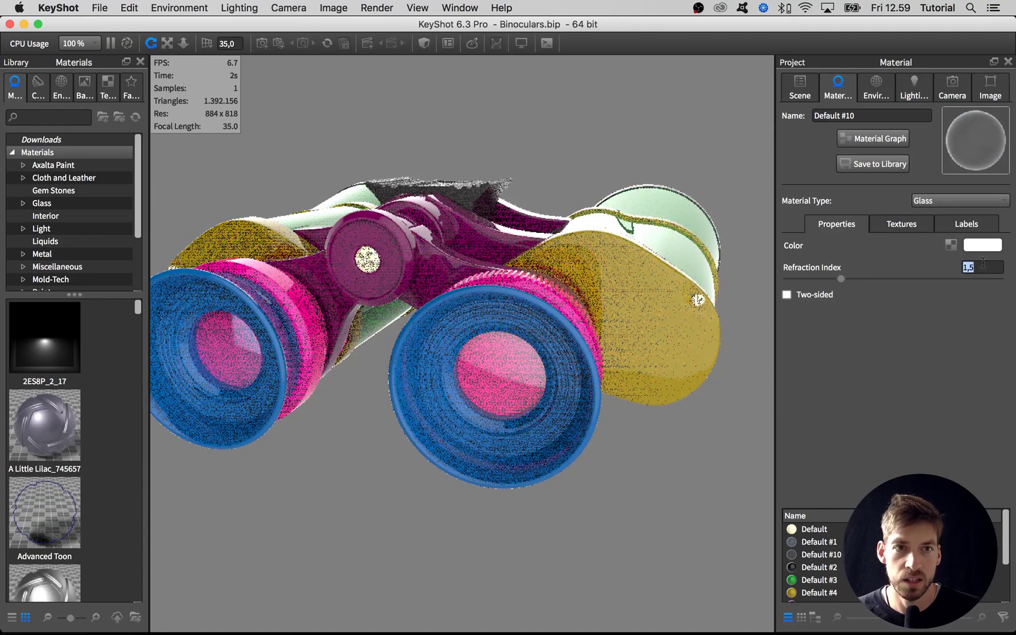
Step: Give the eyepiece glass a grey colour of RGB 155
left_click(983, 245)
left_click_drag(853, 138, 775, 110)
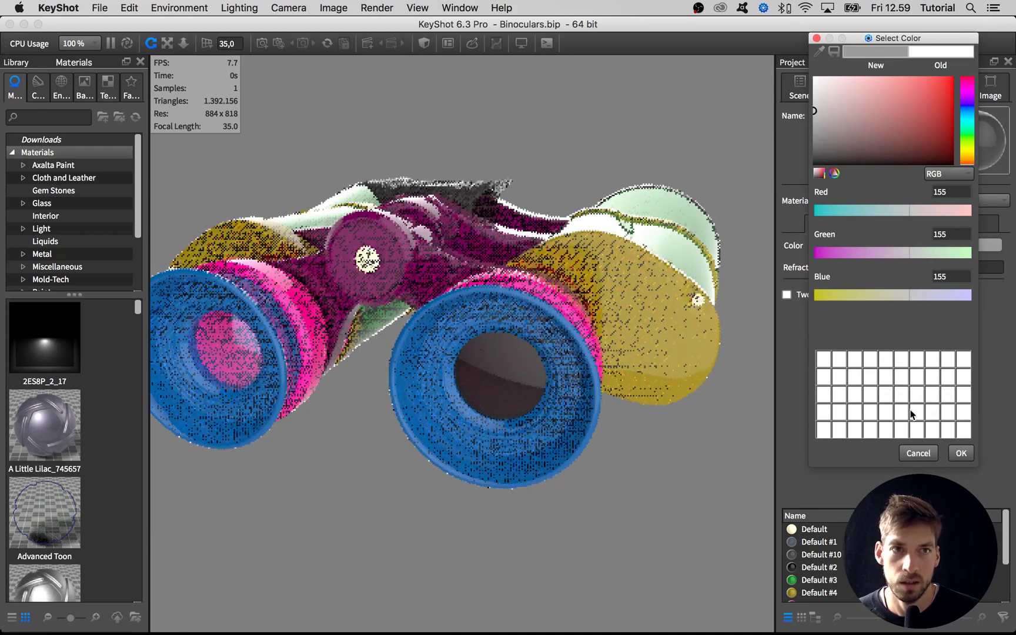
left_click(960, 458)
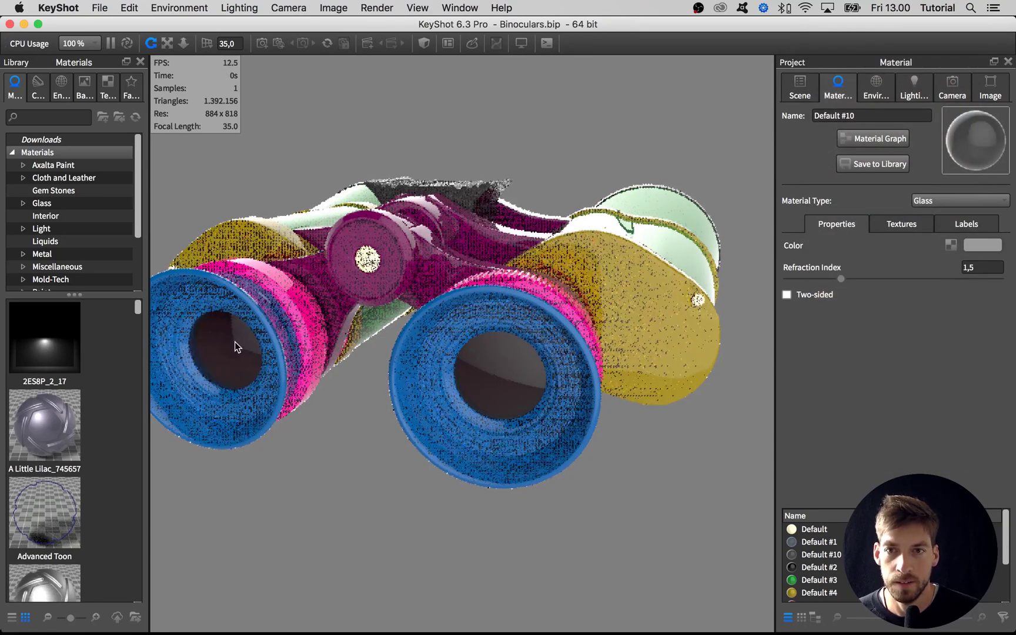
scroll(236, 344, "down", 5)
left_click_drag(471, 370, 189, 412)
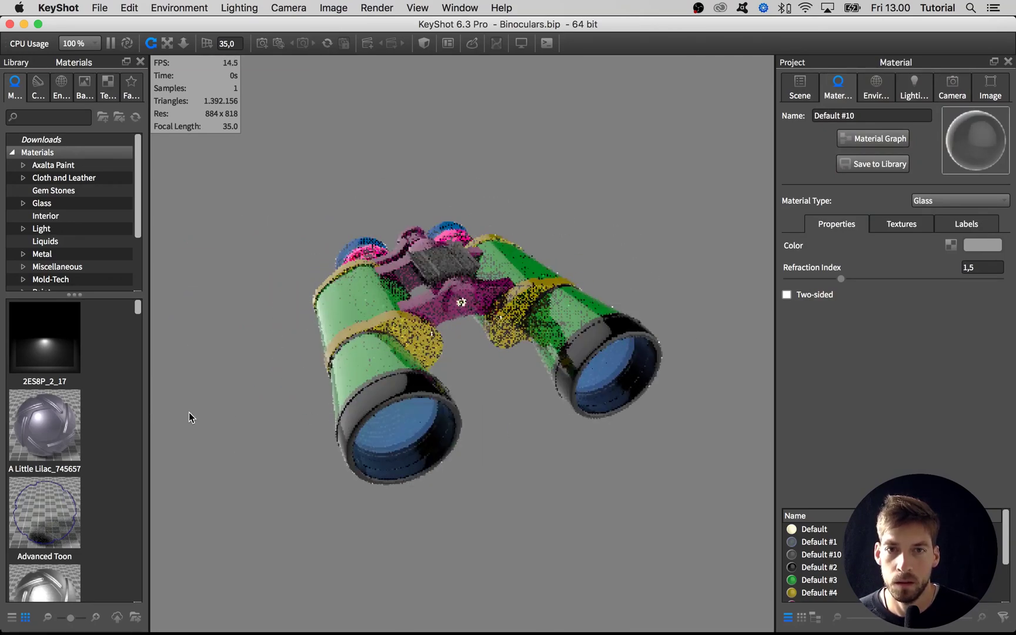